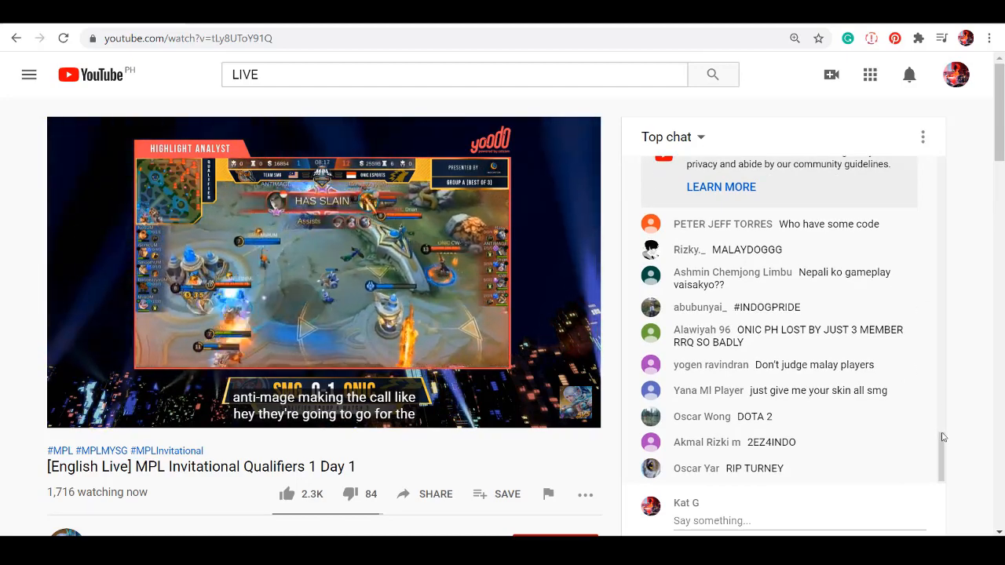
pyautogui.moveTo(941, 442); pyautogui.dragTo(945, 149)
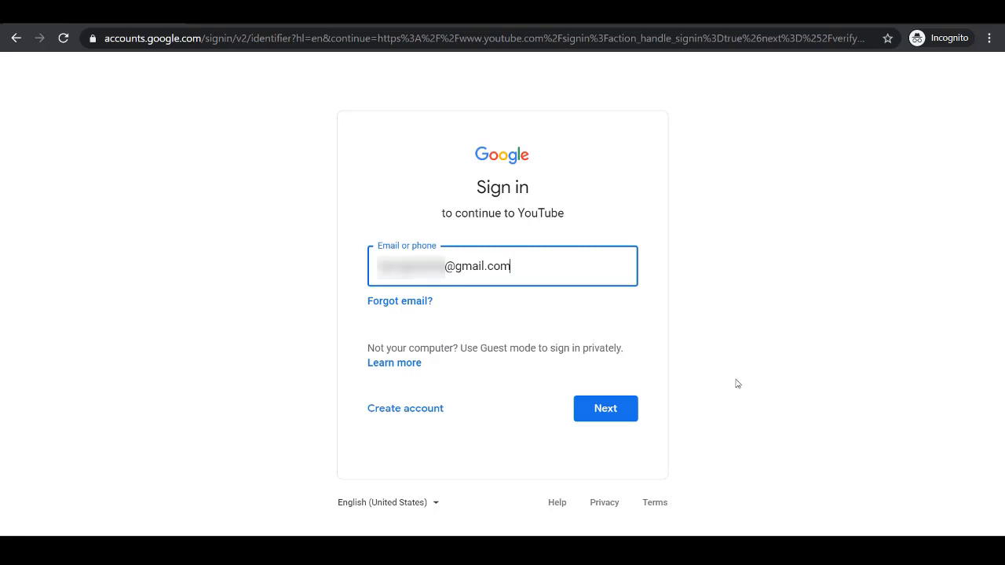
# Sign in with the account's e-mail and add the recovery phone number, confirmed with the texted verification code, and the recovery e-mail
pyautogui.click(601, 412)
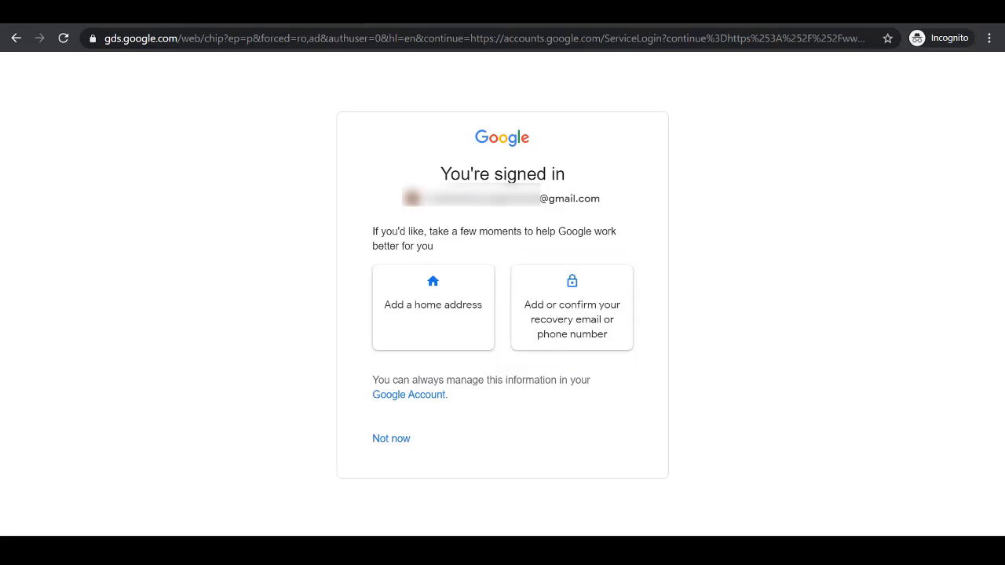
pyautogui.click(599, 309)
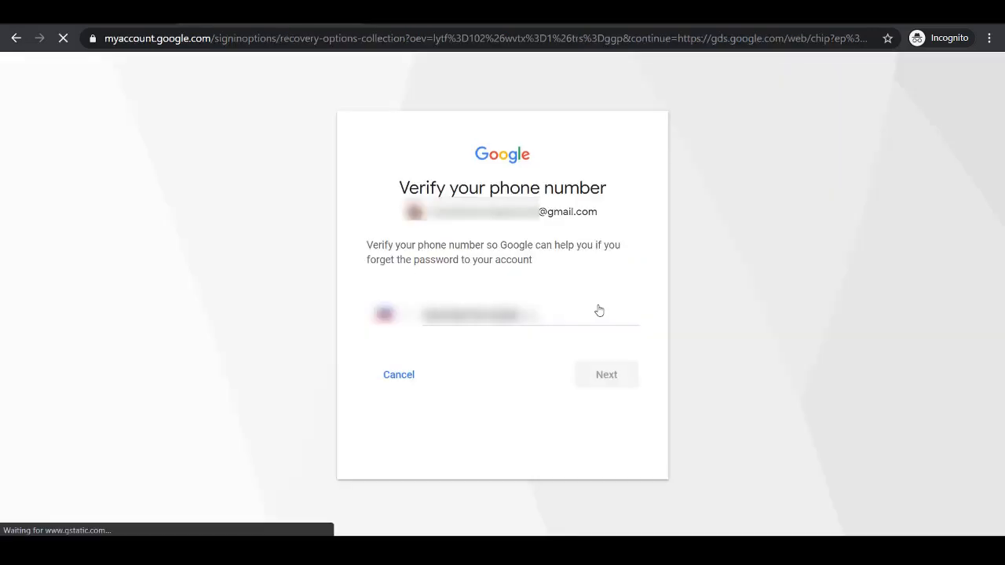
pyautogui.press('Return')
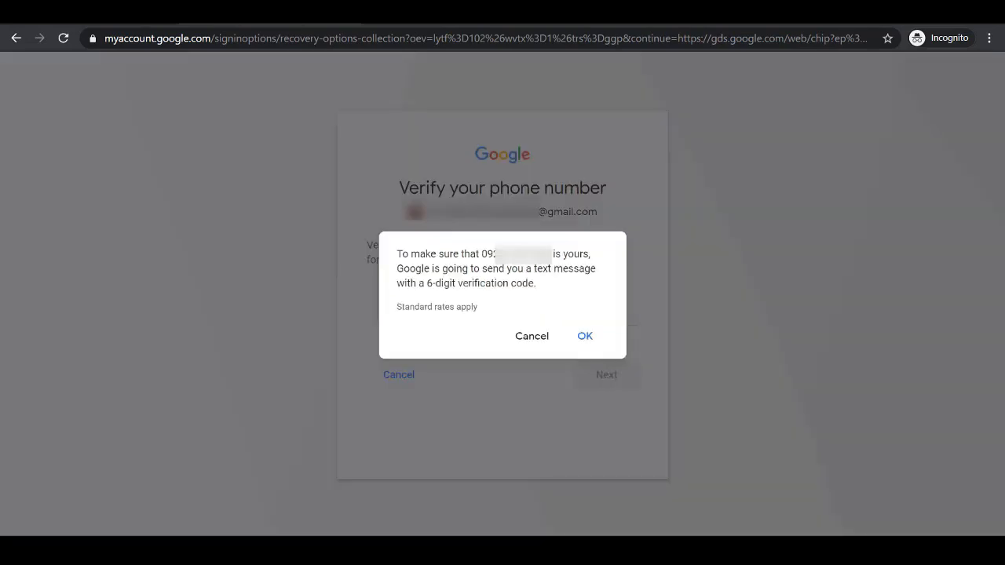
pyautogui.click(588, 340)
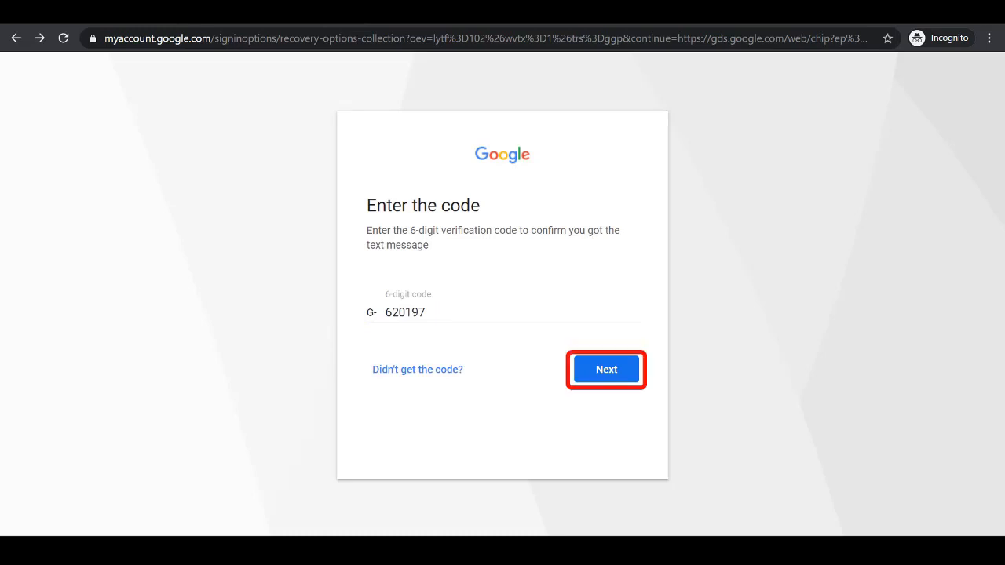
pyautogui.press('Return')
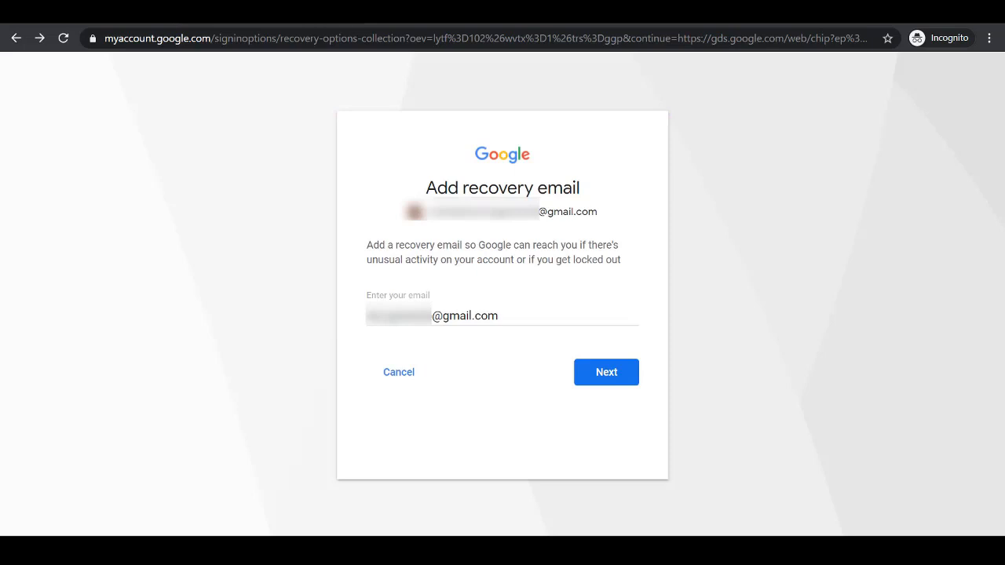
pyautogui.press('Return')
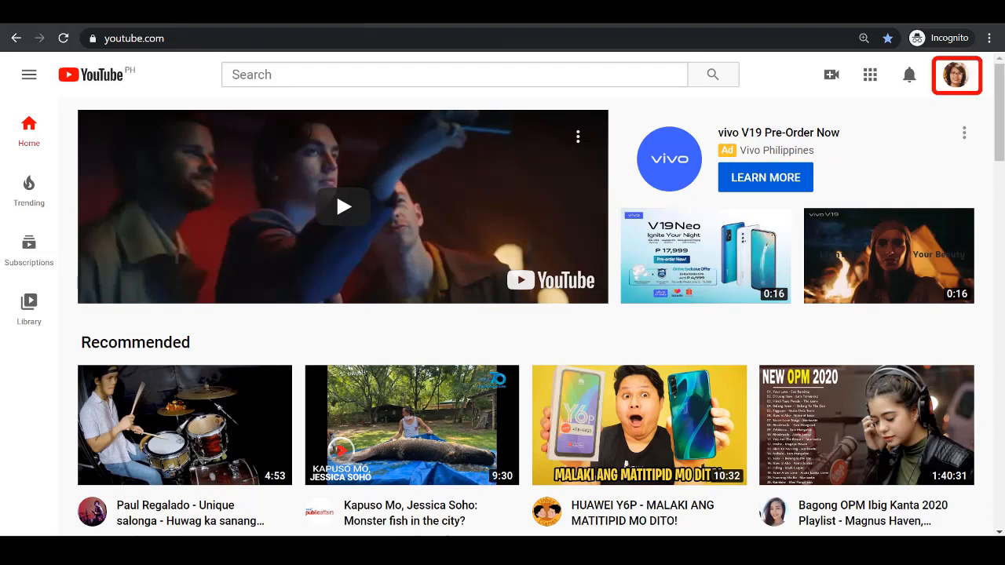
# Start creating a YouTube channel for the signed-in account and dismiss the new Library tip
pyautogui.click(956, 75)
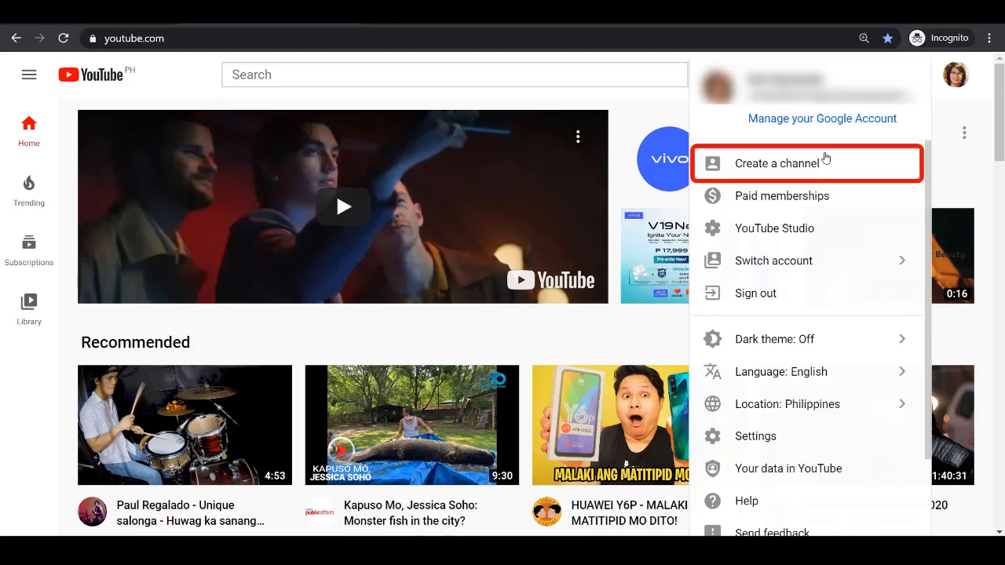
pyautogui.click(825, 161)
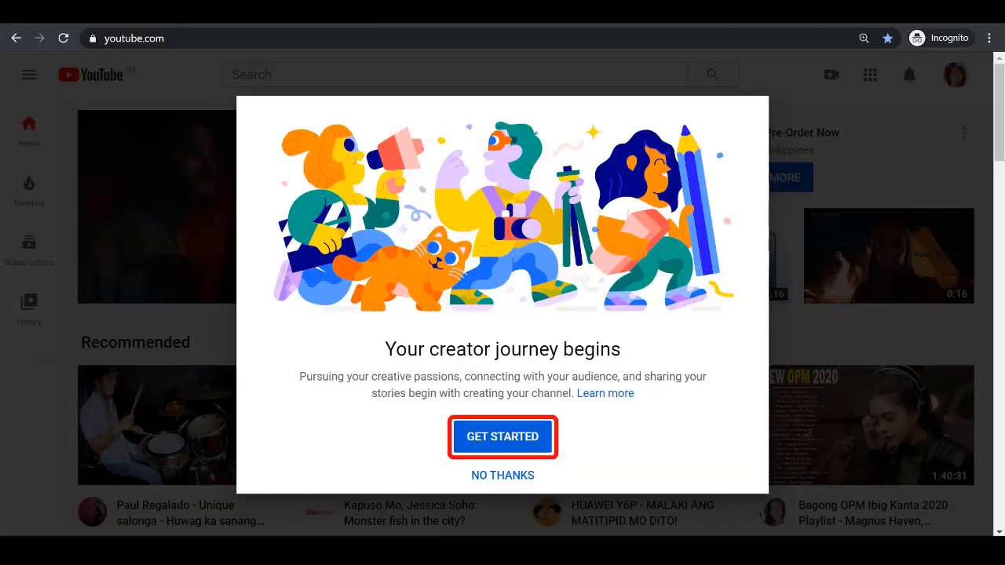
pyautogui.click(503, 437)
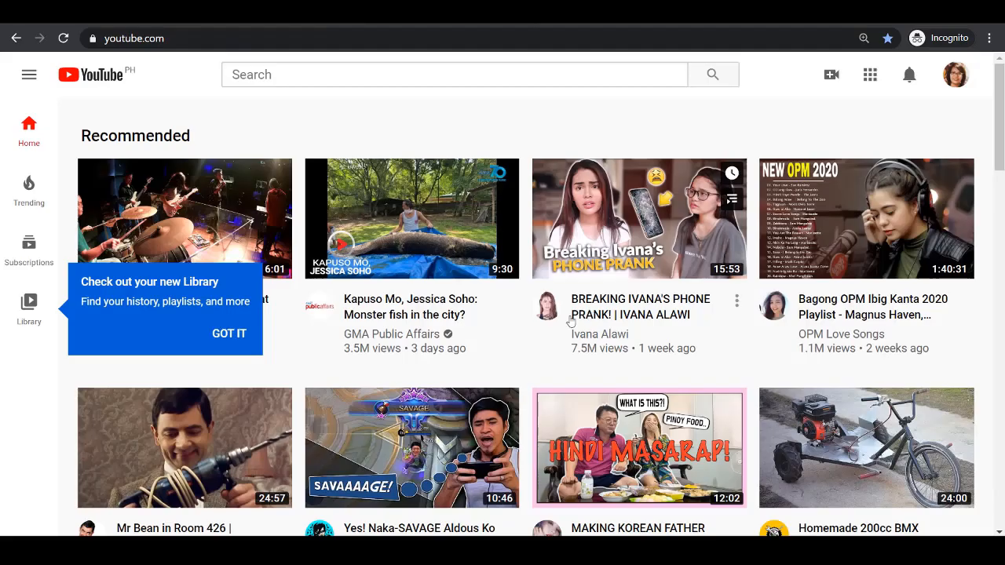
pyautogui.click(239, 334)
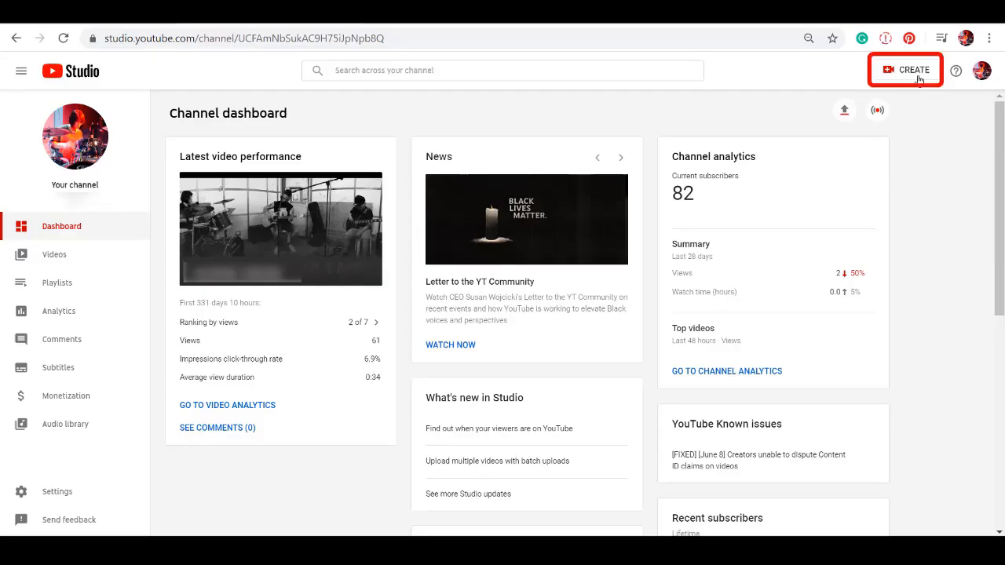
# Start a new live stream in YouTube Studio titled "LiveStream Tutorial" with Private visibility
pyautogui.click(915, 73)
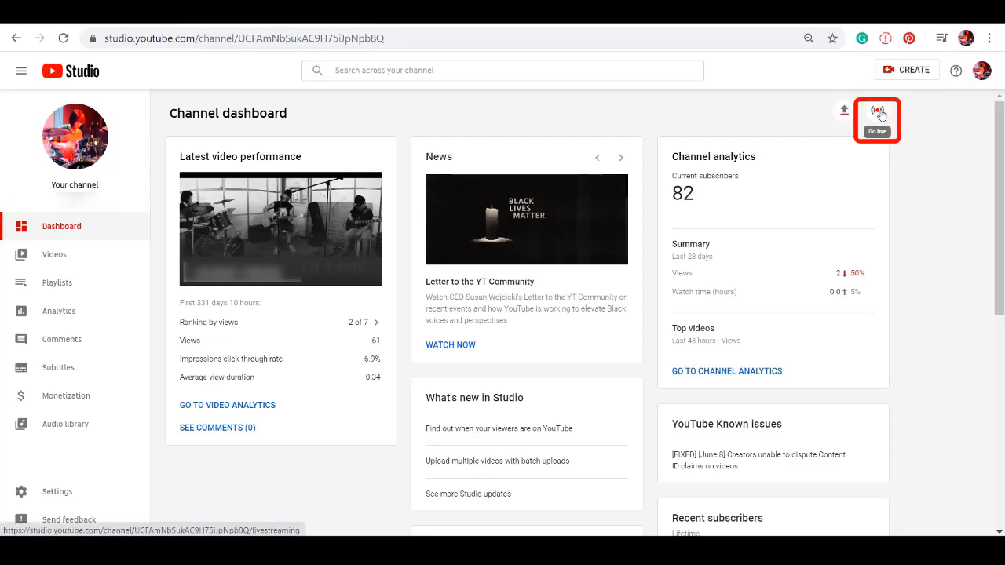
pyautogui.click(879, 112)
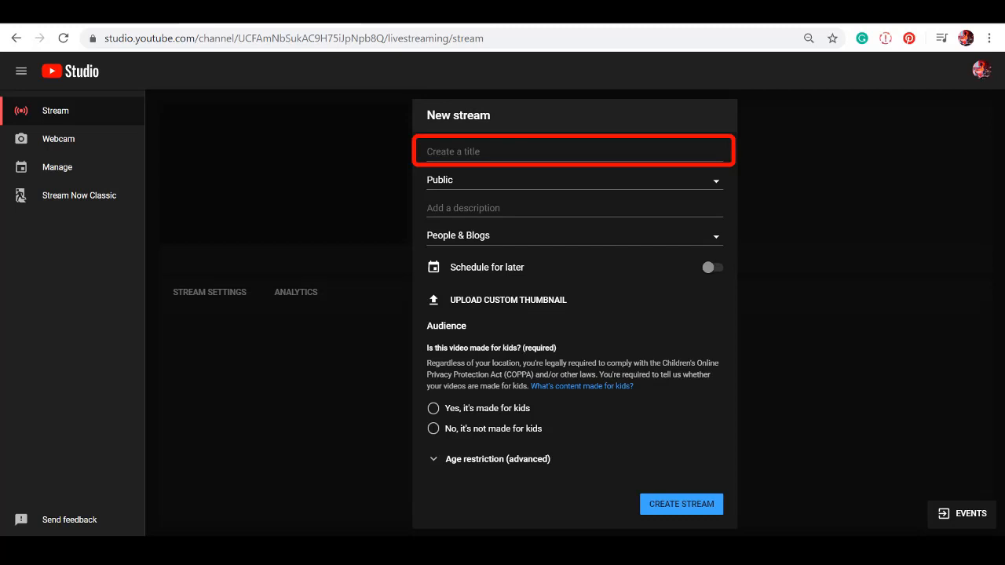
pyautogui.click(579, 149)
pyautogui.write('LiveStream Tutorial')
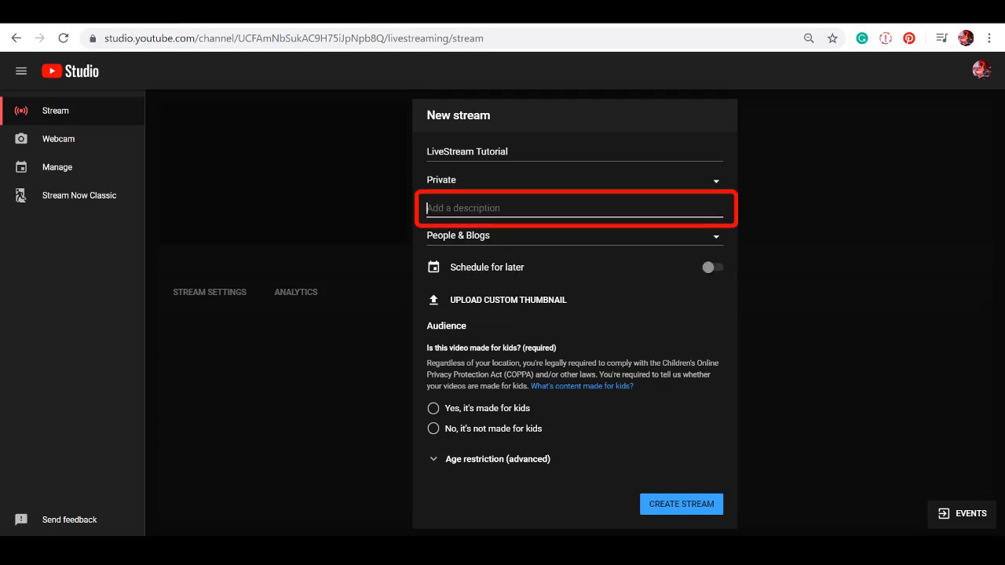
# Create the stream as not made for kids, with the description "A sample YouTube LiveStream video tutorial" and the Howto & Style category
pyautogui.write('A sample YouTube LiveStream video.')
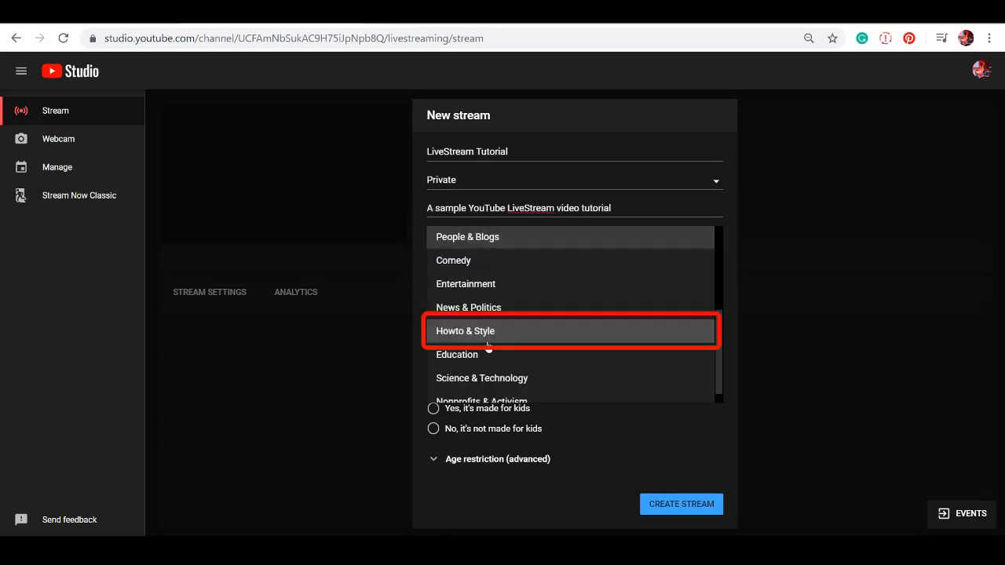
pyautogui.click(487, 336)
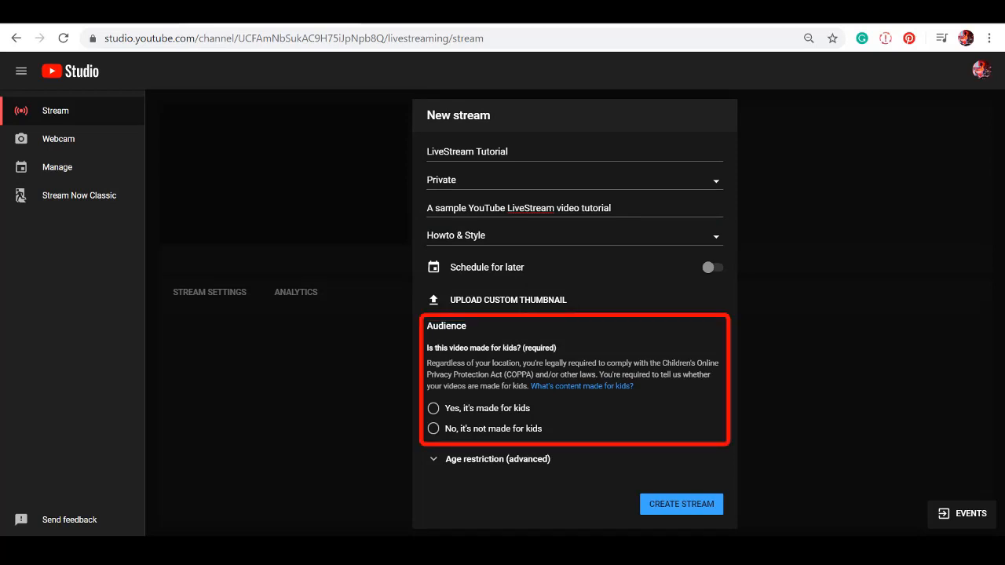
pyautogui.click(432, 428)
pyautogui.click(709, 513)
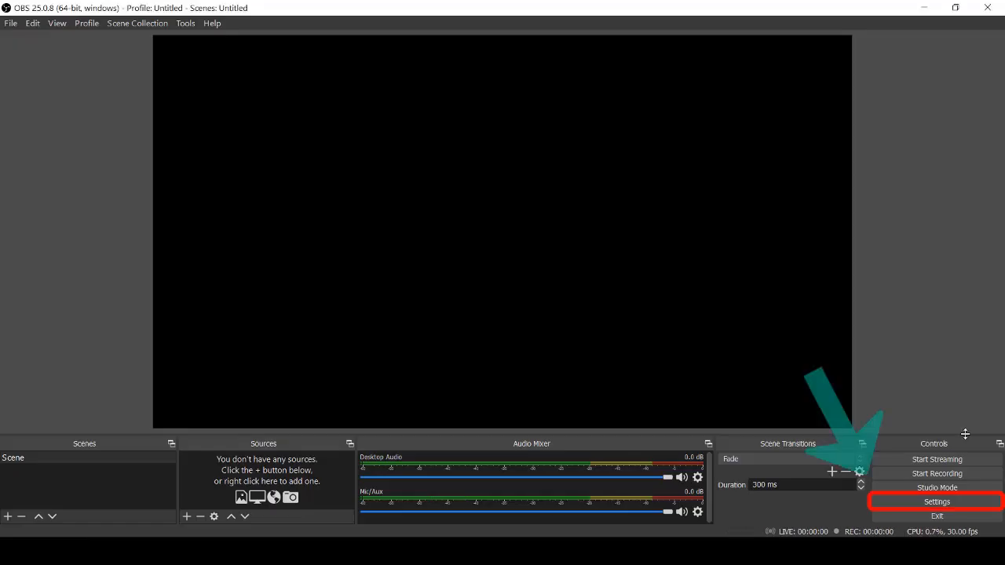
# Switch to OBS and set the stream service to YouTube / YouTube Gaming with the Primary YouTube ingest server
pyautogui.click(937, 501)
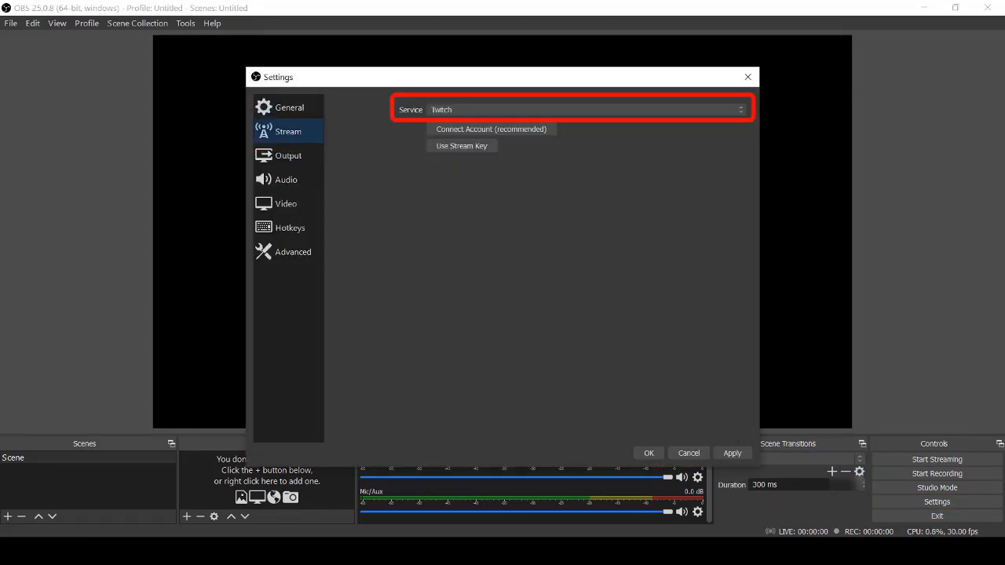
pyautogui.click(672, 110)
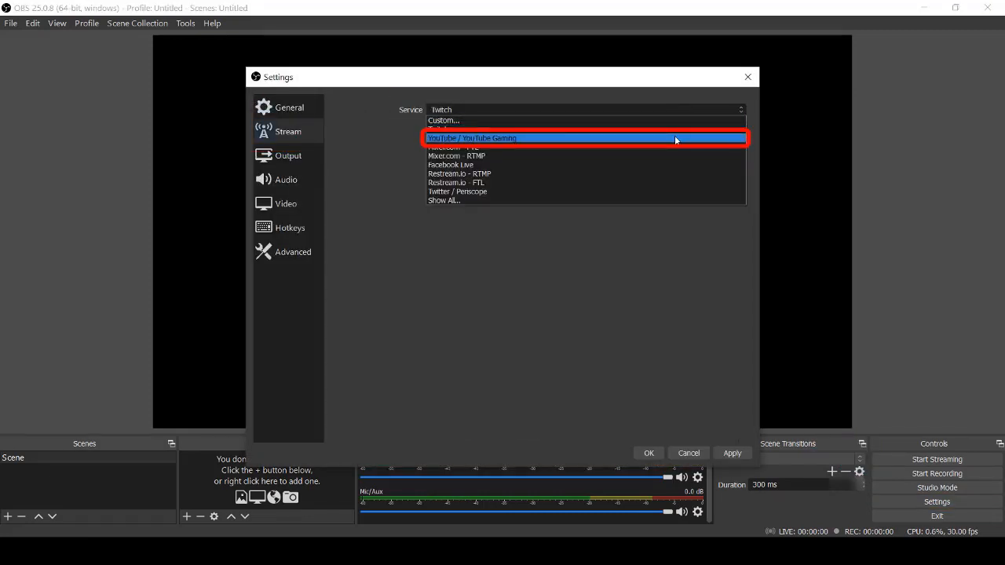
pyautogui.click(675, 137)
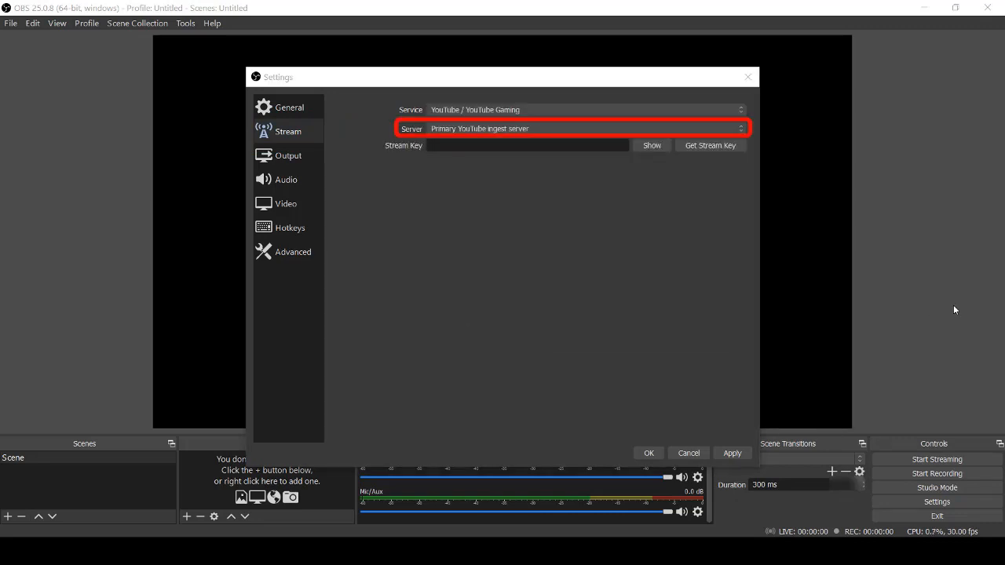
pyautogui.click(739, 130)
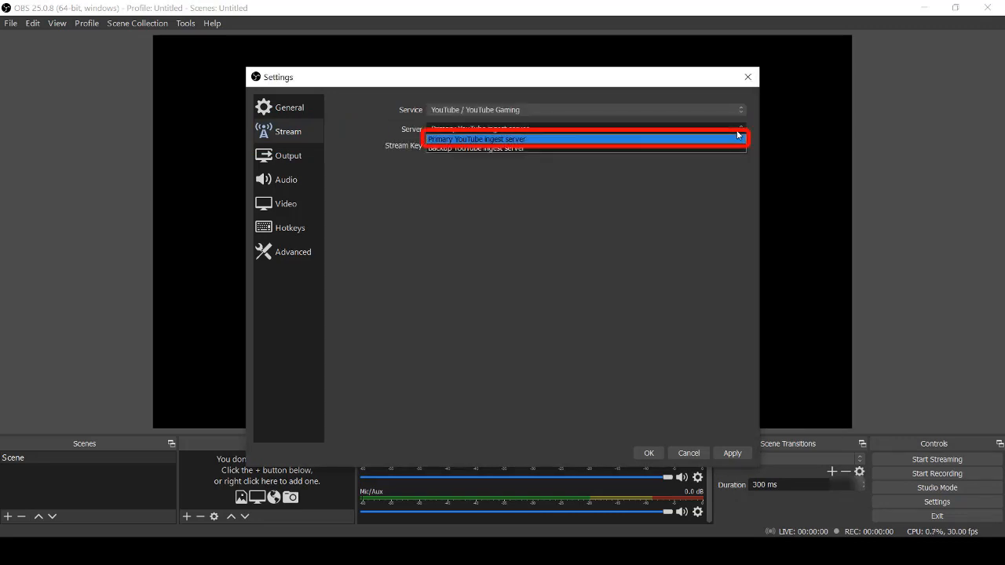
pyautogui.click(737, 138)
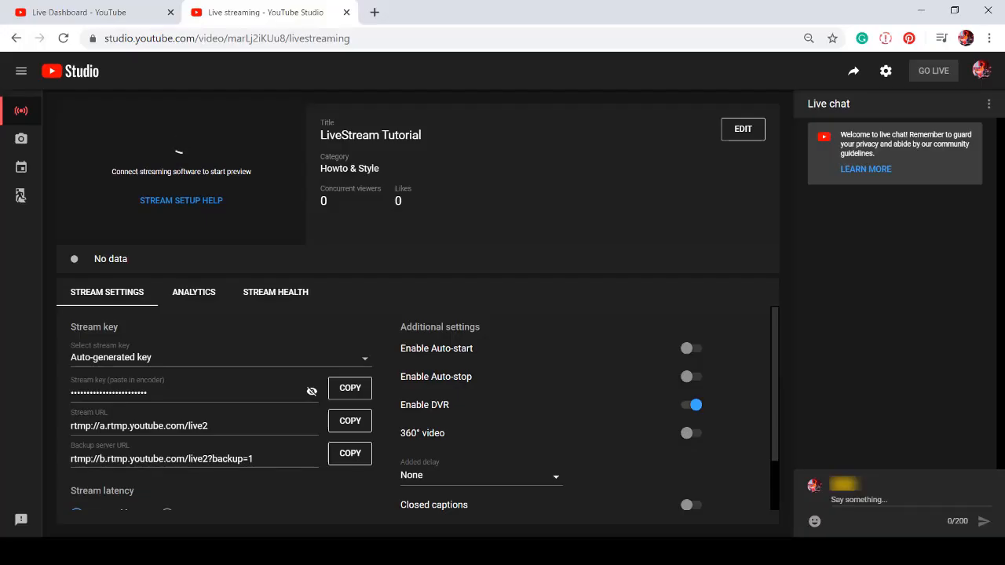
# Paste the stream key from YouTube Studio into the OBS stream settings, check it unmasked and save the settings
pyautogui.moveTo(777, 380); pyautogui.dragTo(777, 388)
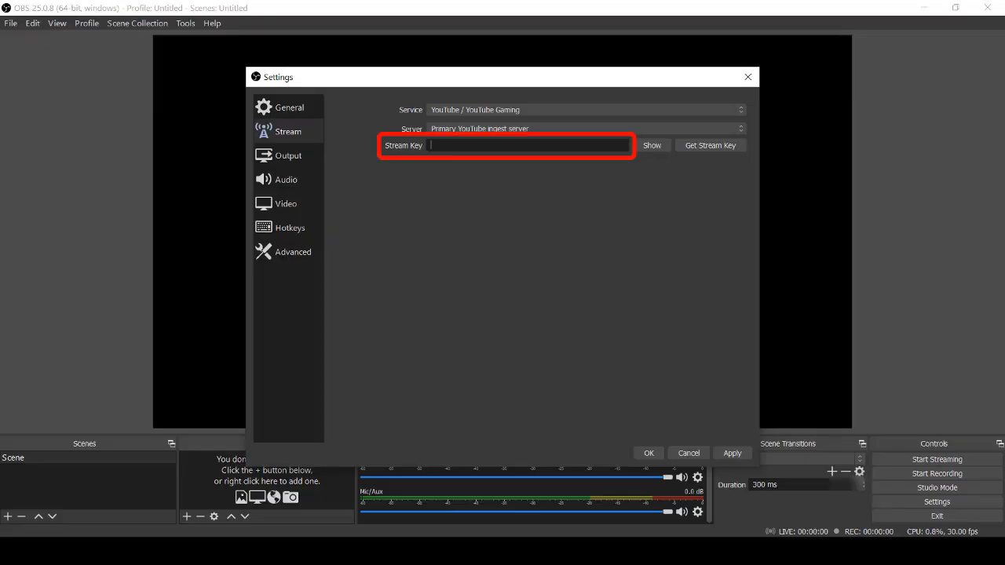
pyautogui.hotkey('ctrl', 'v')
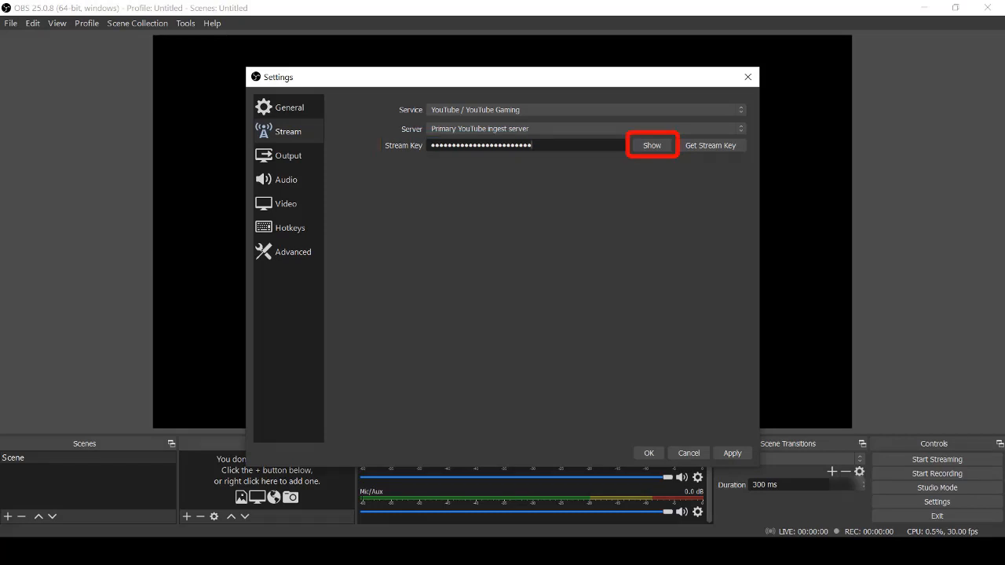
pyautogui.click(653, 145)
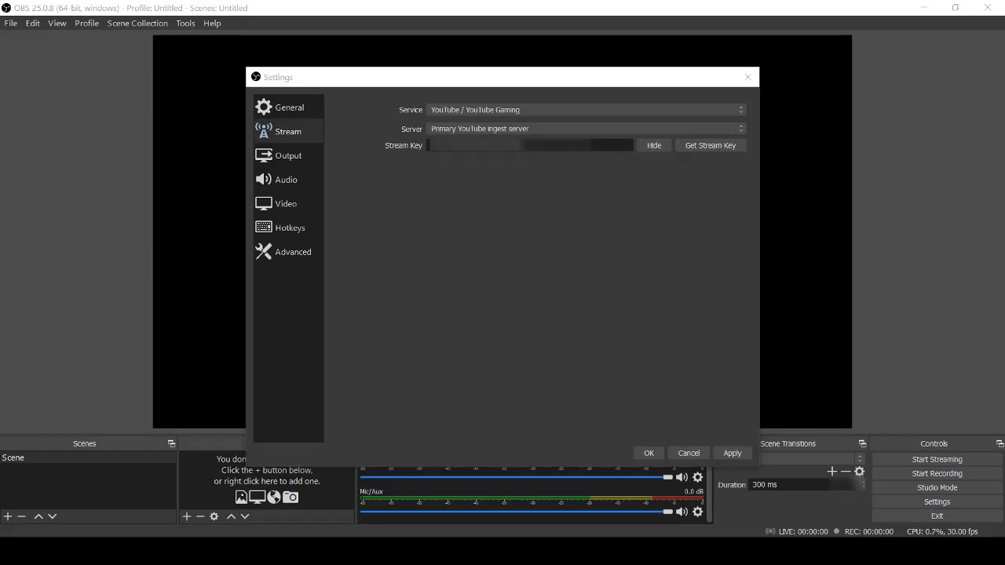
pyautogui.click(659, 151)
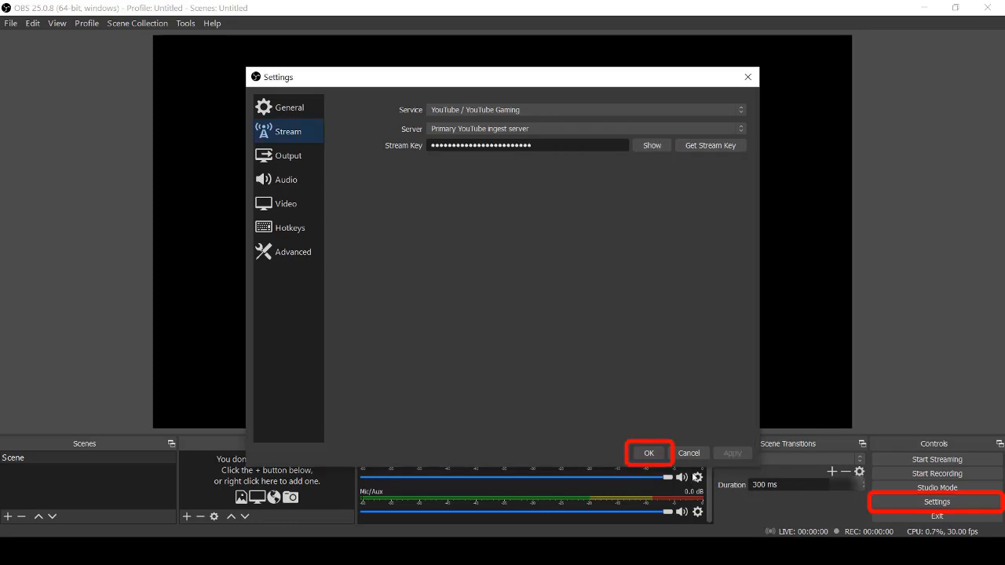
pyautogui.click(651, 453)
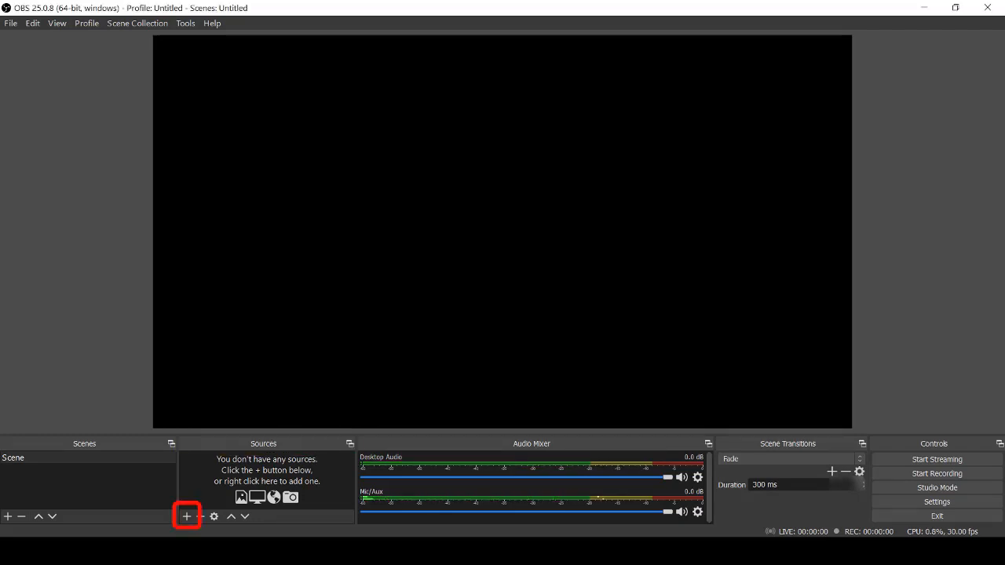
# Add a new Video Capture Device source to the OBS scene
pyautogui.click(188, 518)
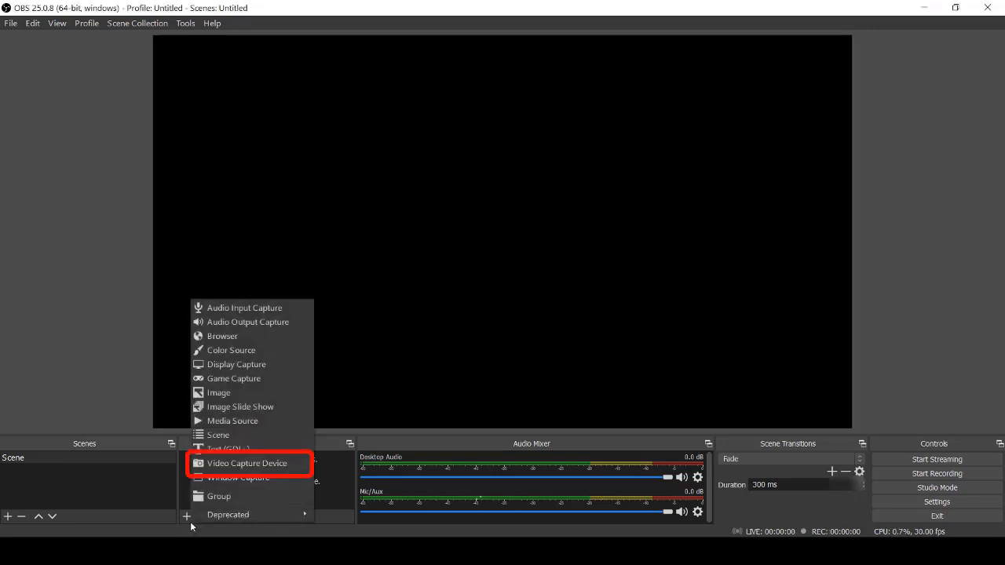
pyautogui.click(282, 463)
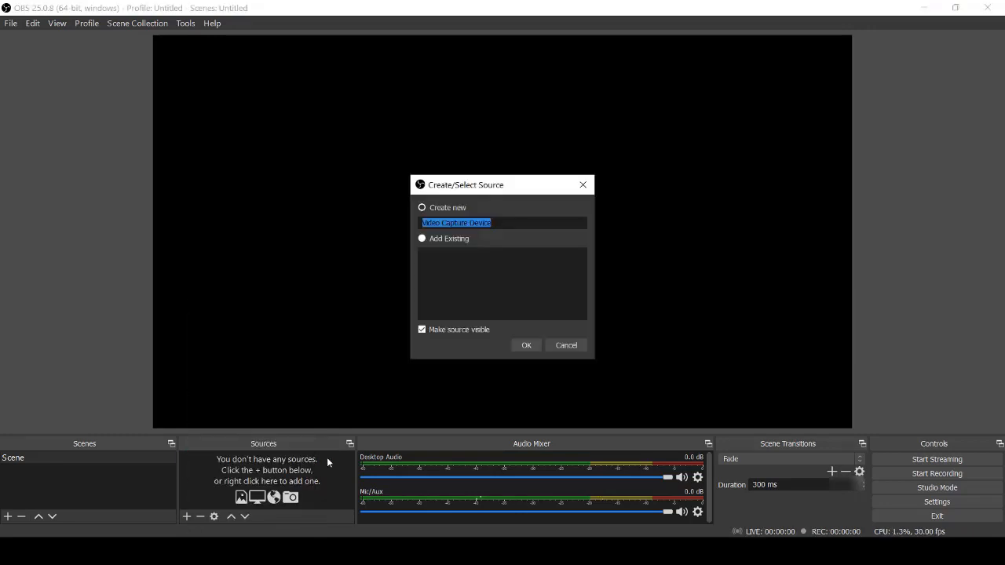
pyautogui.click(533, 348)
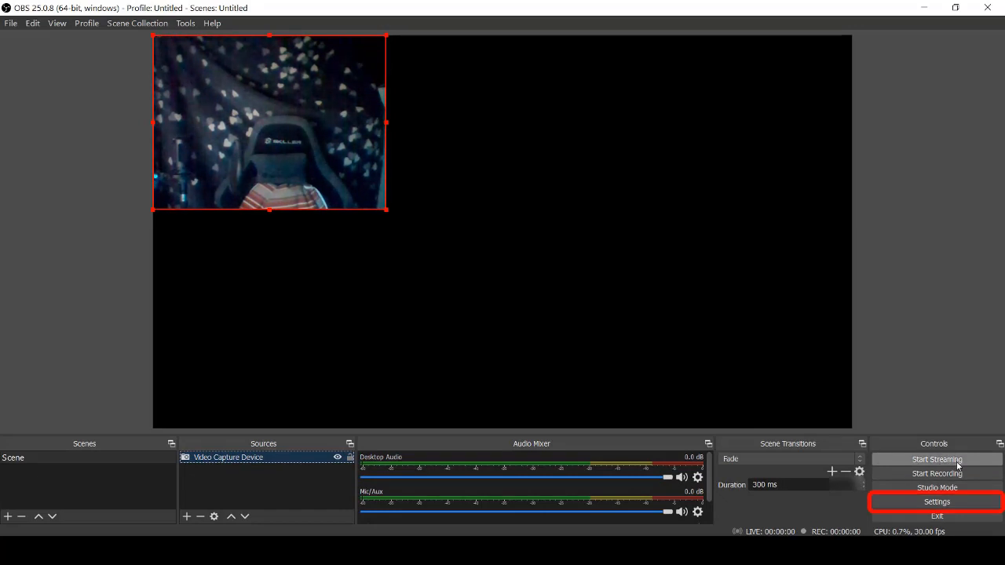
# Open the output settings in OBS
pyautogui.click(937, 502)
pyautogui.click(302, 157)
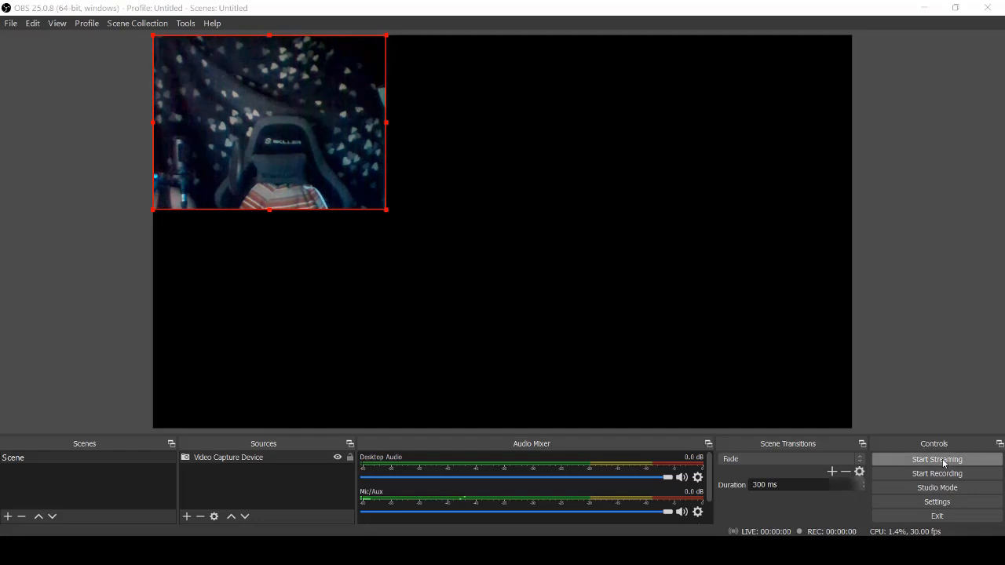
# Start streaming from OBS and return to the YouTube Studio live dashboard
pyautogui.click(942, 462)
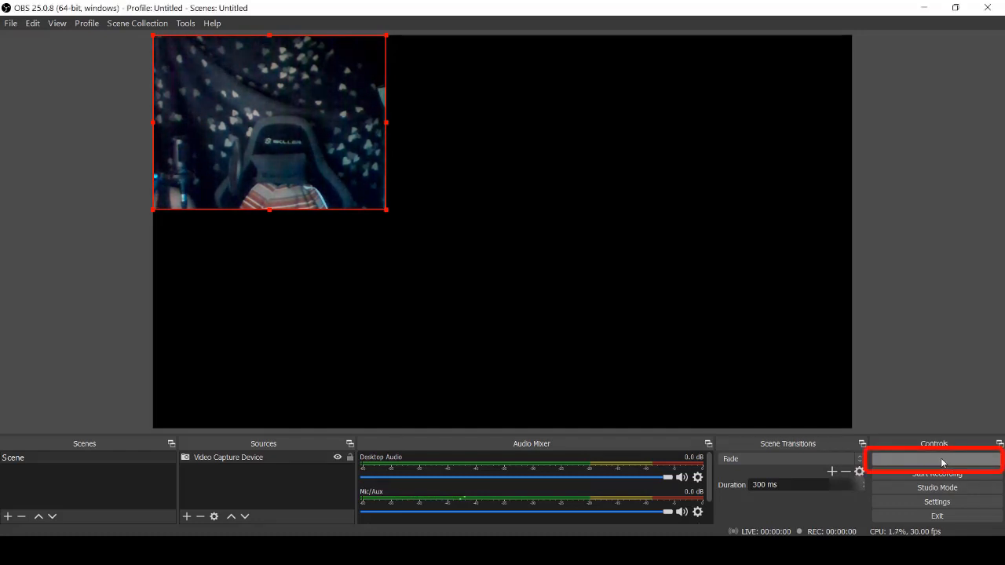
pyautogui.click(924, 8)
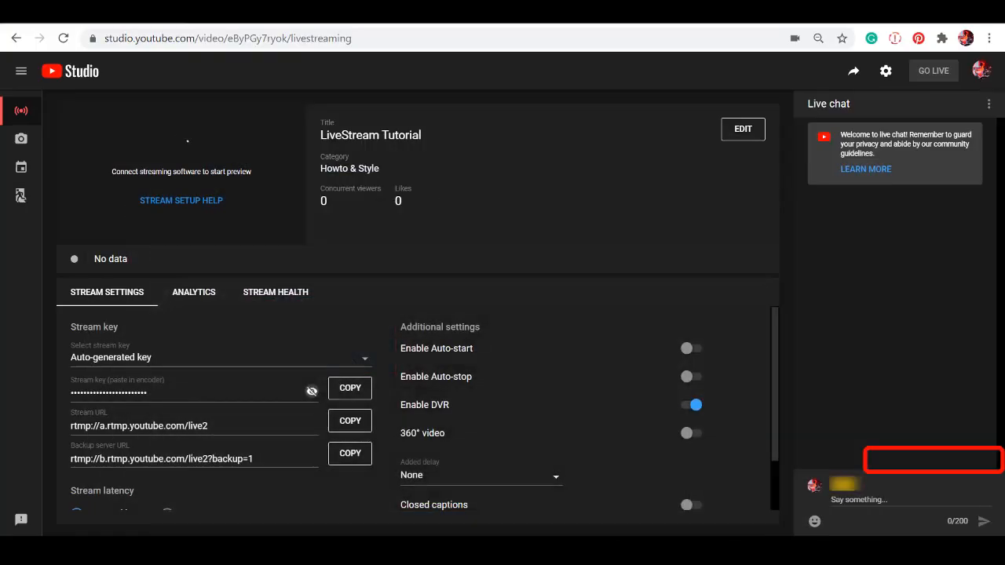
# Review the live stream's settings and its latency options in YouTube Studio
pyautogui.click(252, 293)
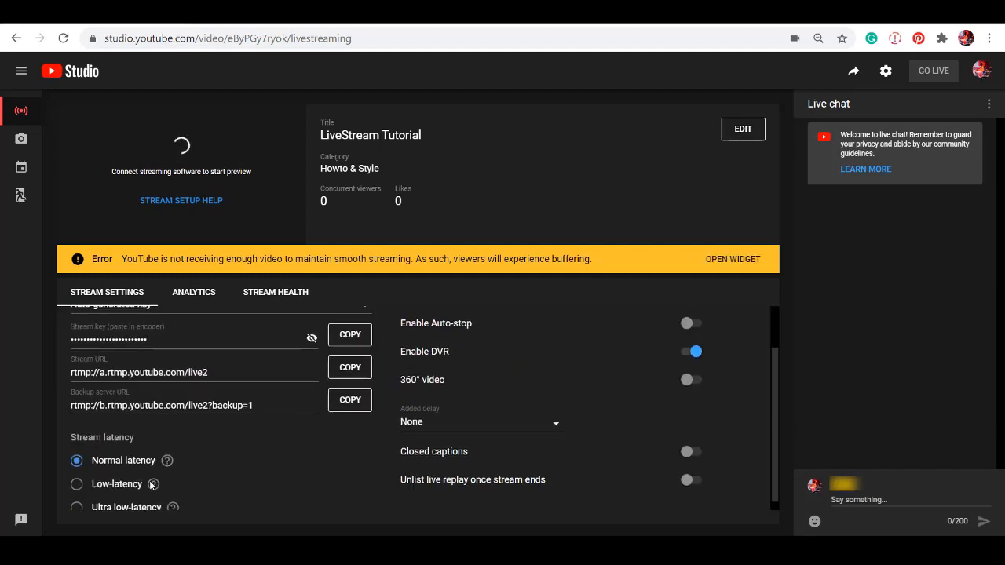
pyautogui.click(76, 475)
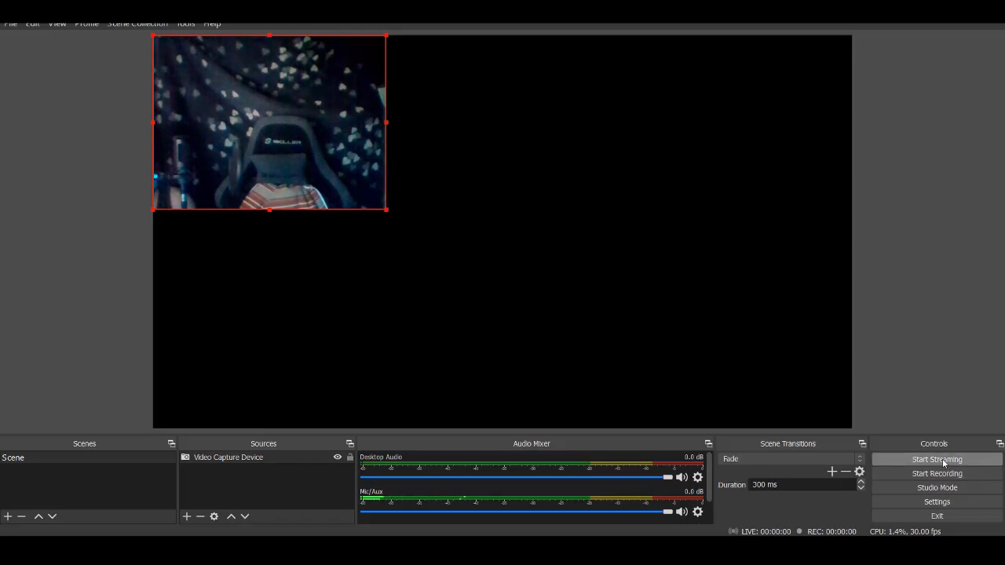
# Check the OBS settings and start streaming the webcam scene
pyautogui.click(932, 501)
pyautogui.click(304, 159)
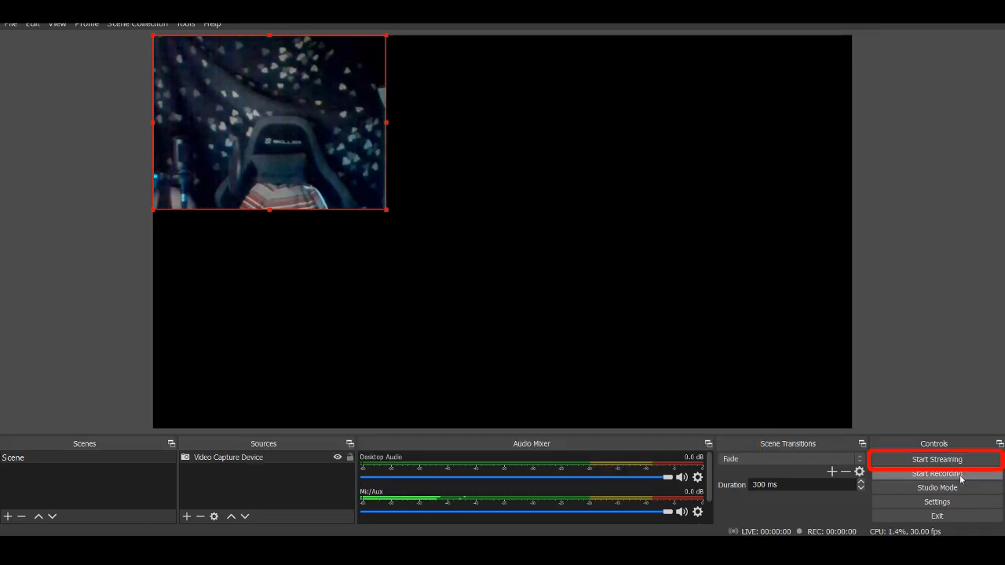
pyautogui.click(938, 460)
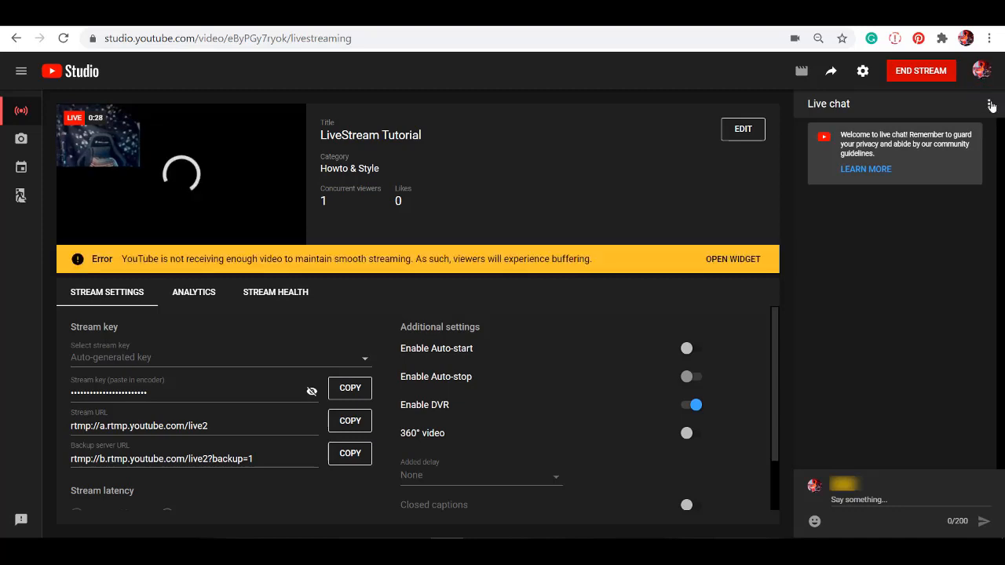
# Pop out the live chat of the stream in YouTube Studio into its own window and open its participants view
pyautogui.click(988, 103)
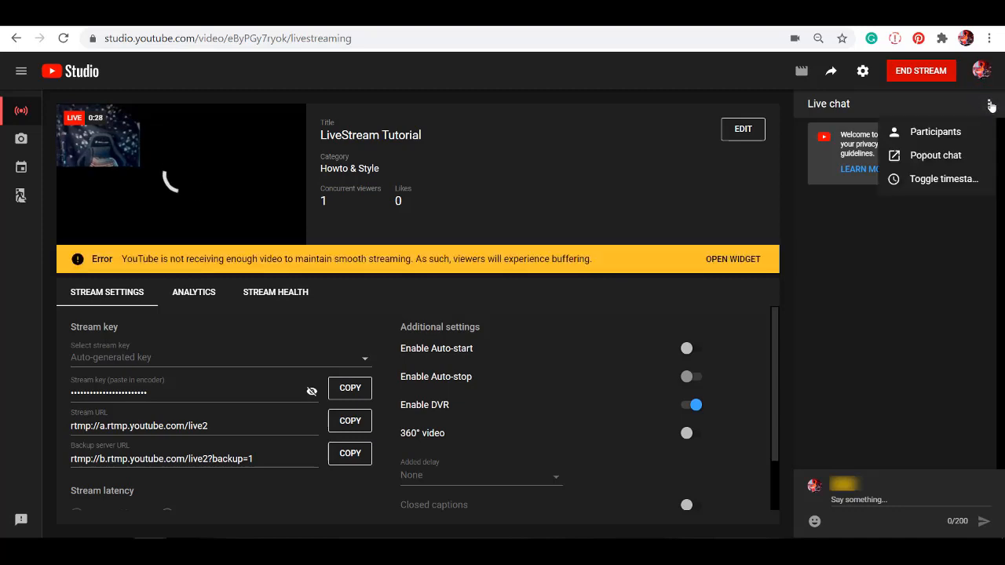
pyautogui.click(935, 156)
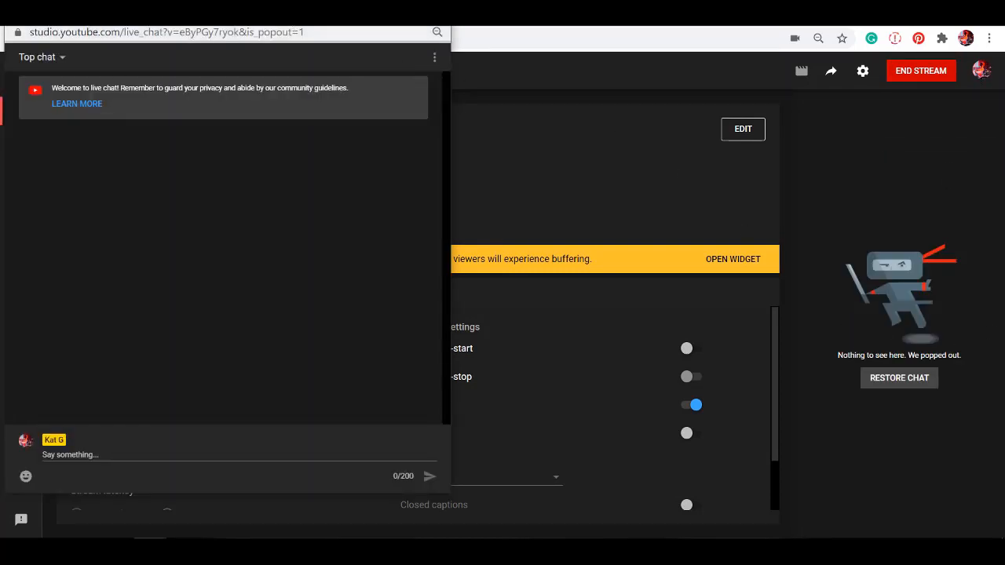
pyautogui.moveTo(331, 14); pyautogui.dragTo(601, 42)
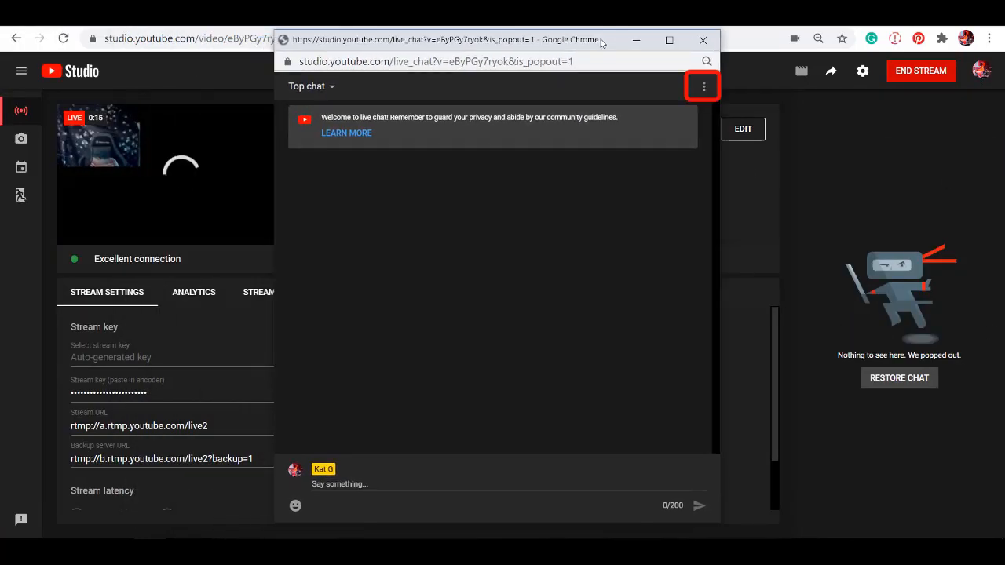
pyautogui.click(705, 86)
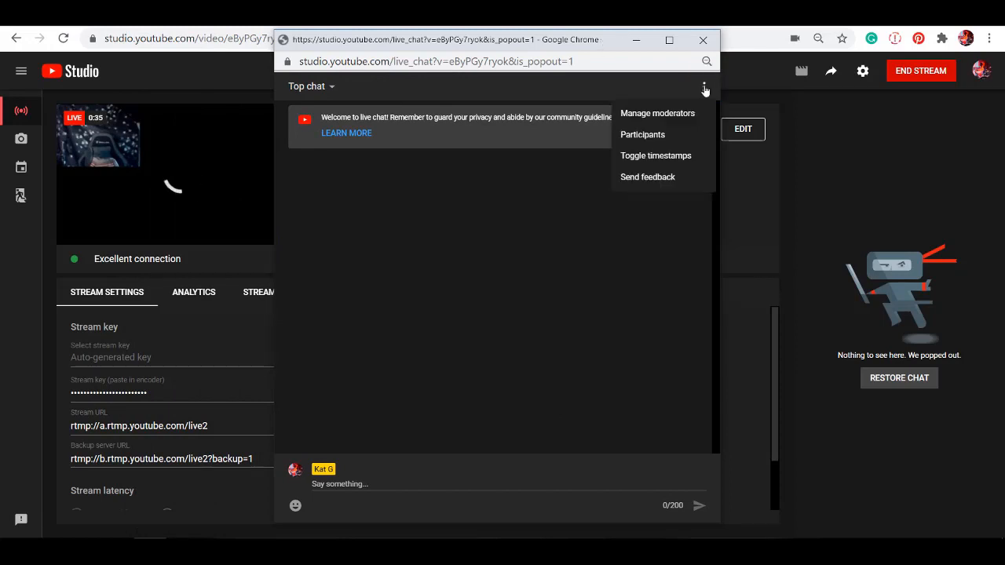
pyautogui.click(684, 139)
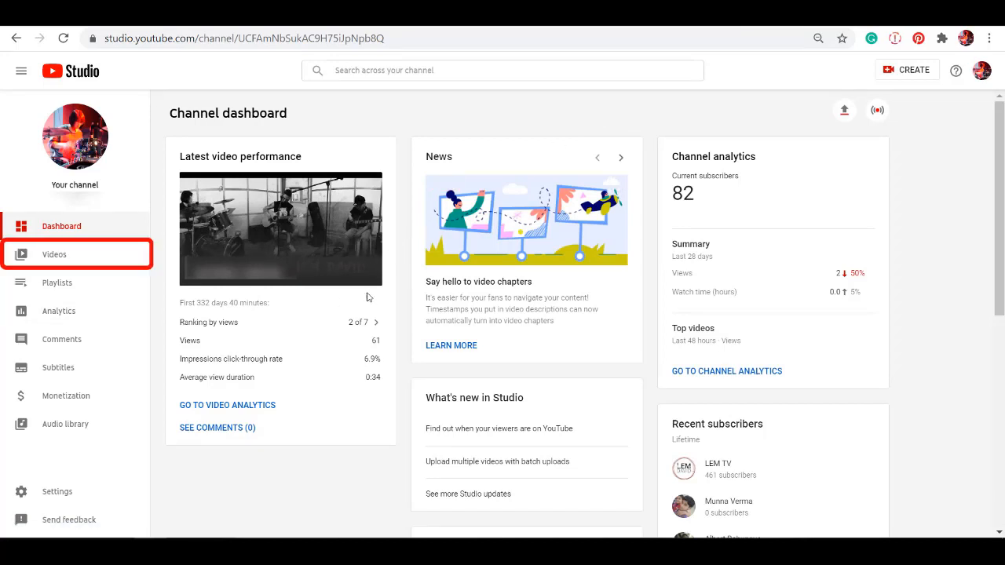
# Review the LiveStream Tutorial video's details from the channel's videos and open the live stream on YouTube
pyautogui.click(78, 257)
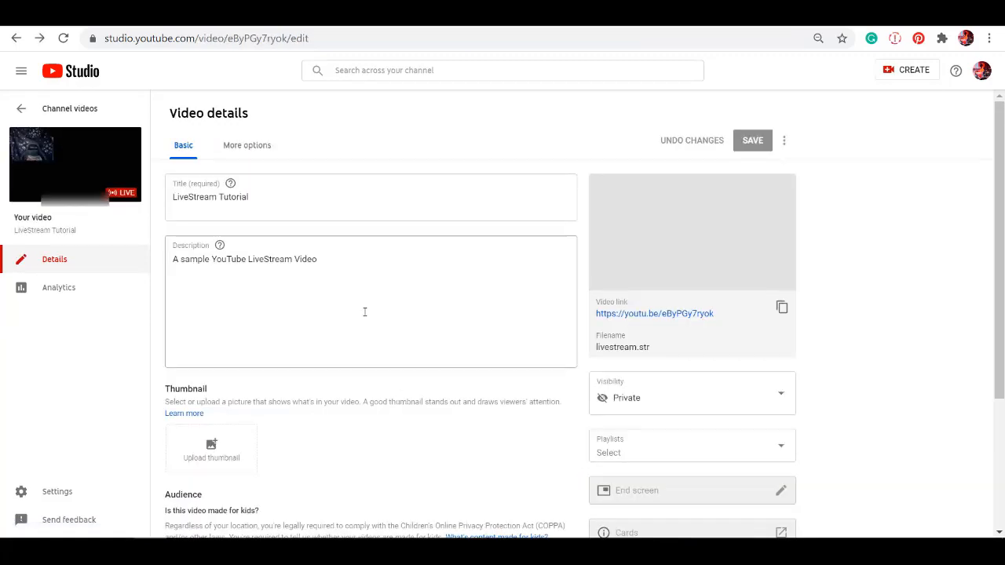
pyautogui.click(71, 116)
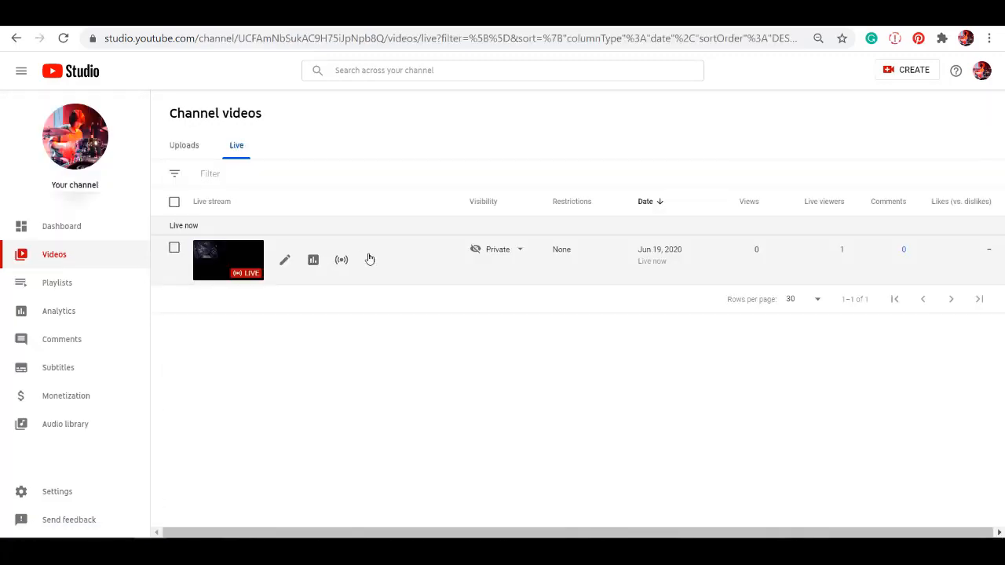
pyautogui.click(374, 259)
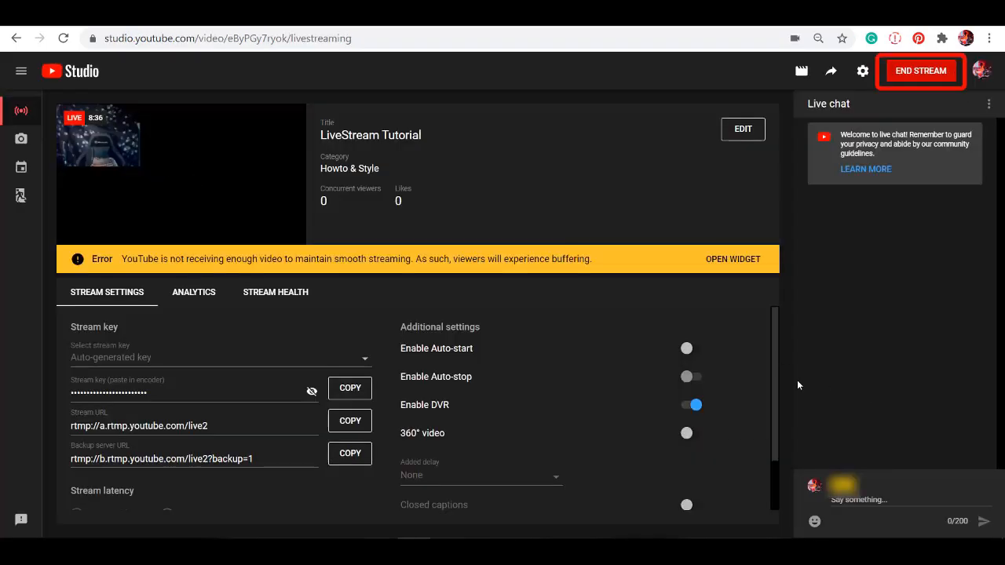
# End the live stream and set the visibility of the LiveStream Tutorial replay in the channel's live videos to Unlisted
pyautogui.click(950, 75)
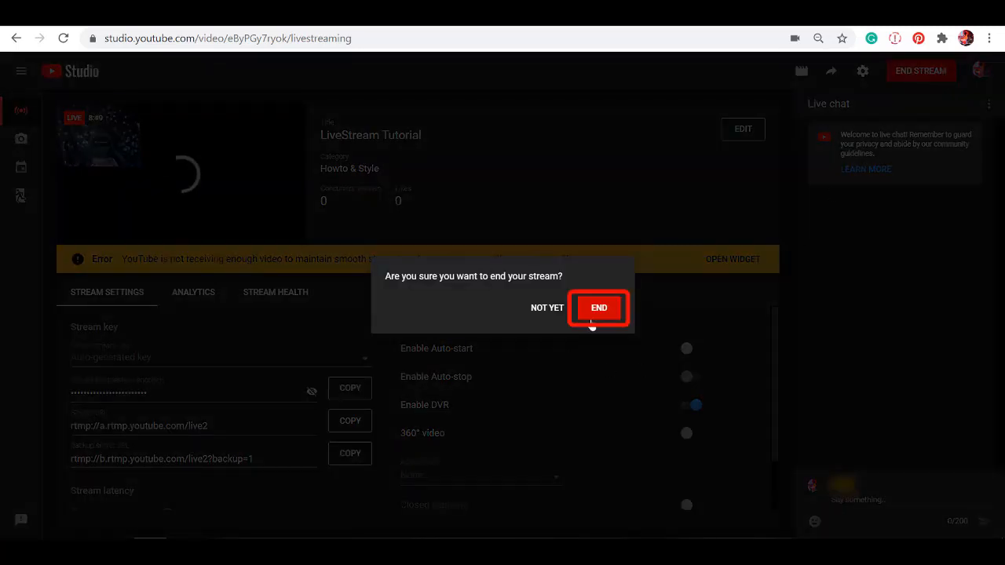
pyautogui.click(593, 314)
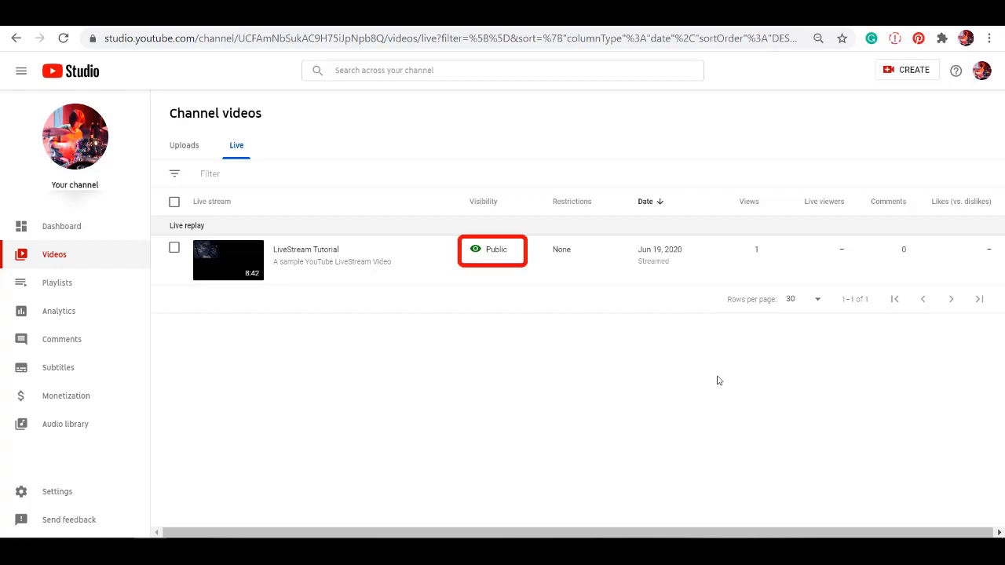
pyautogui.click(493, 250)
pyautogui.click(505, 310)
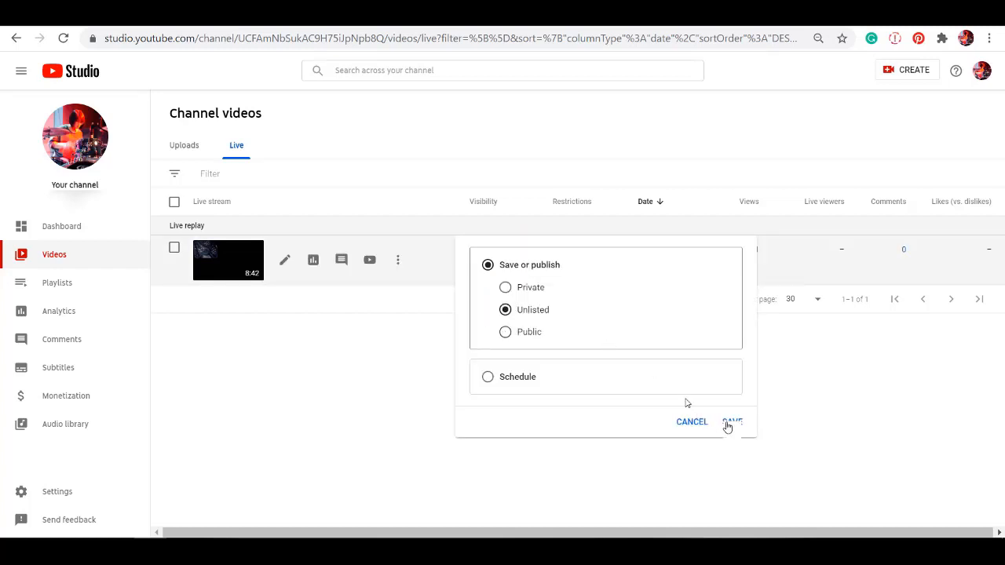
pyautogui.click(730, 424)
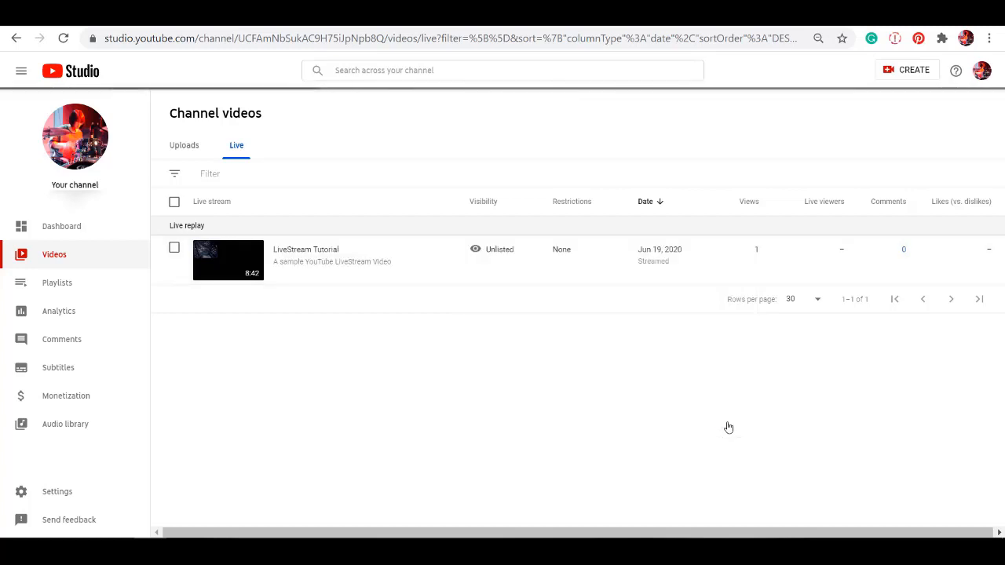